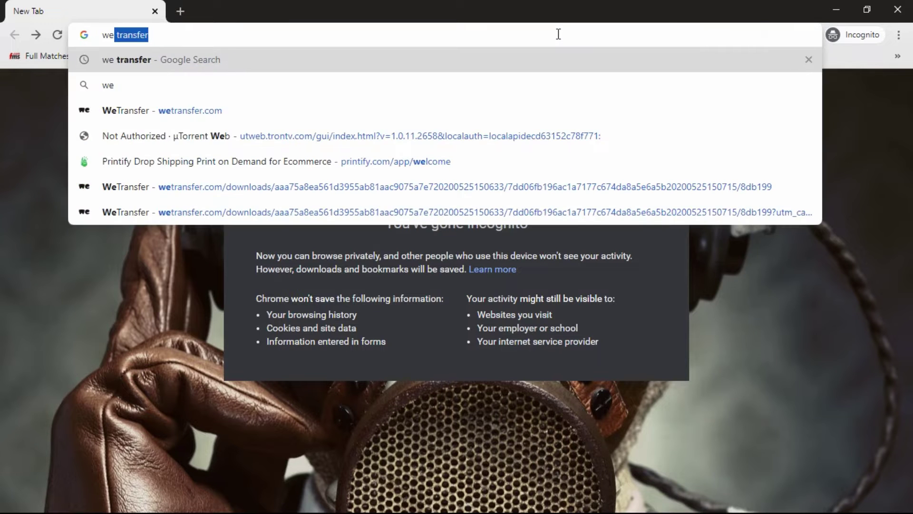
Load wetransfer.com in the incognito Chrome window
text(an)
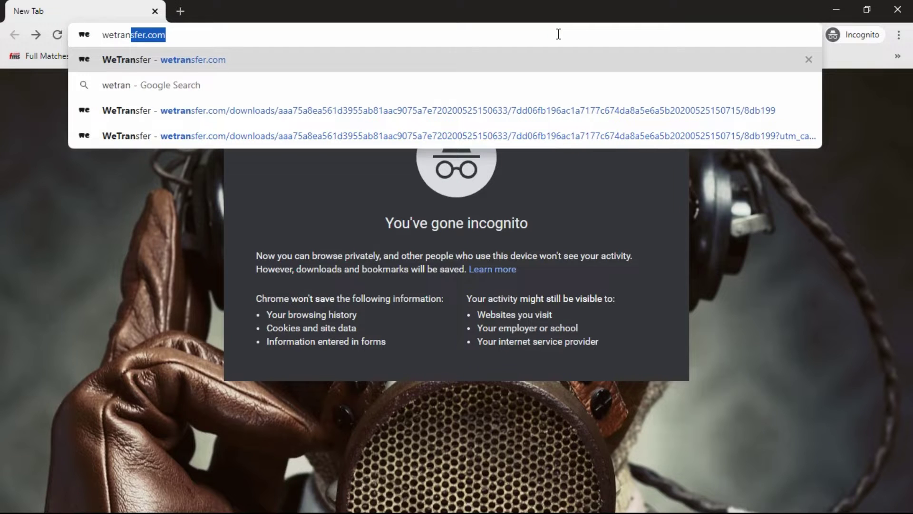
text(sfer)
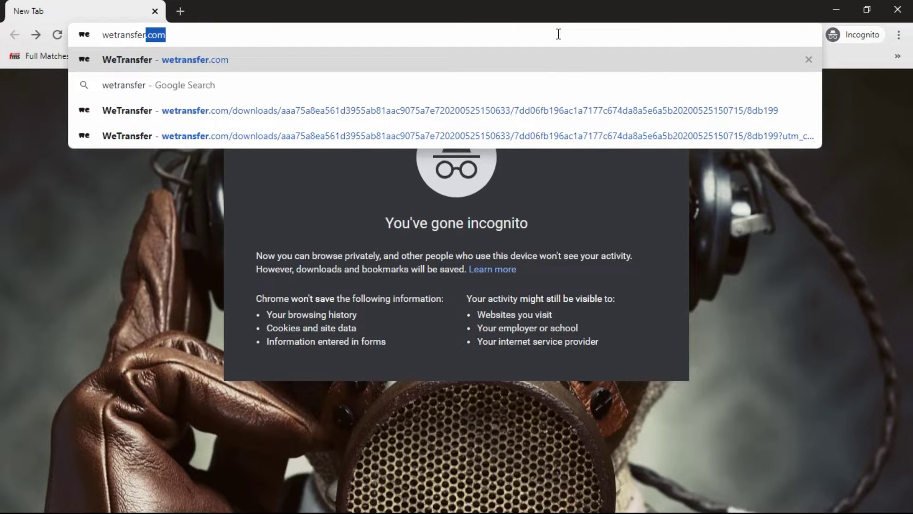
text(.com)
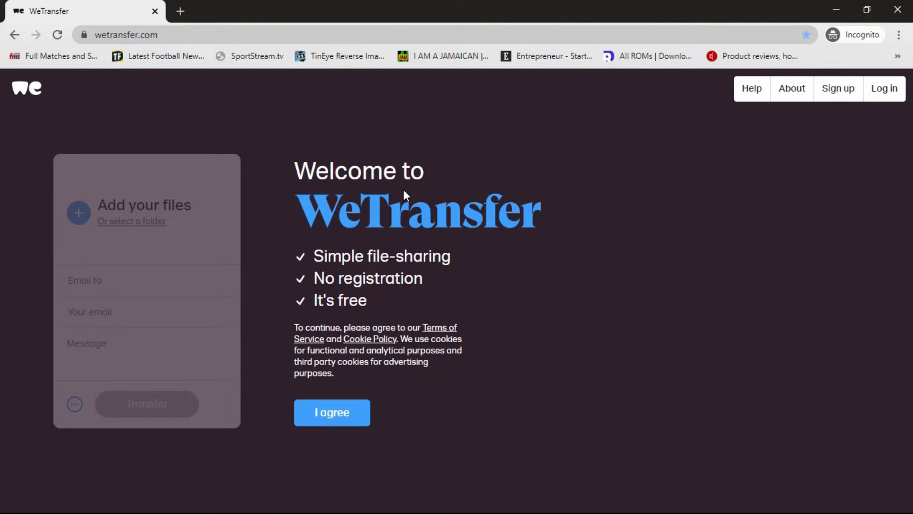
Accept WeTransfer's terms and cookie policy and open the WePresent article in a background tab
click(327, 422)
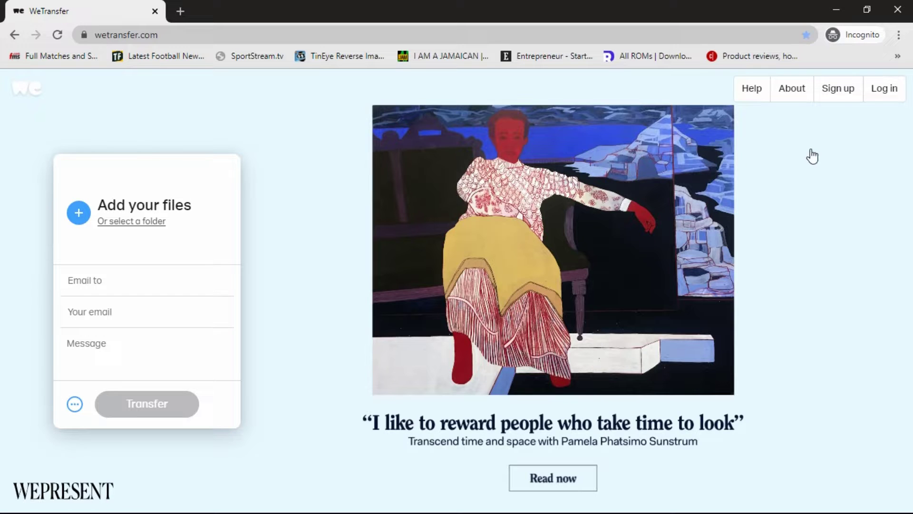
click(547, 481)
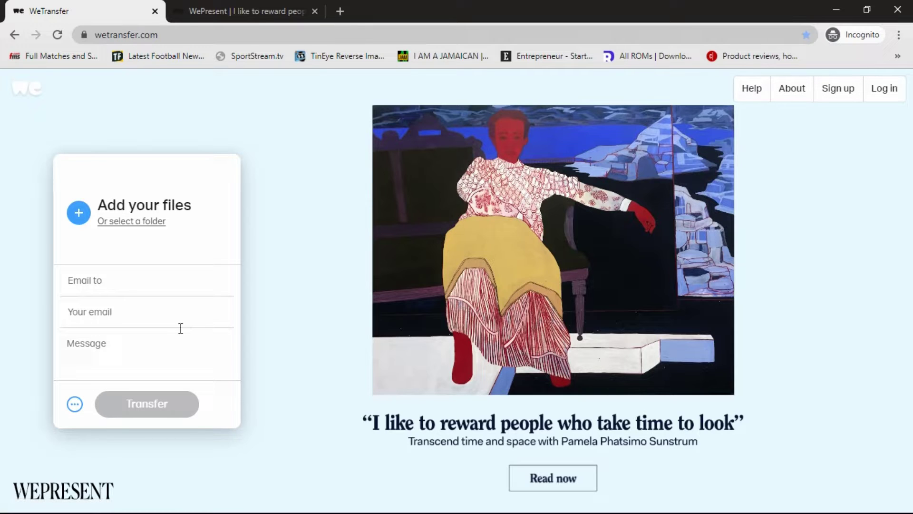
click(102, 284)
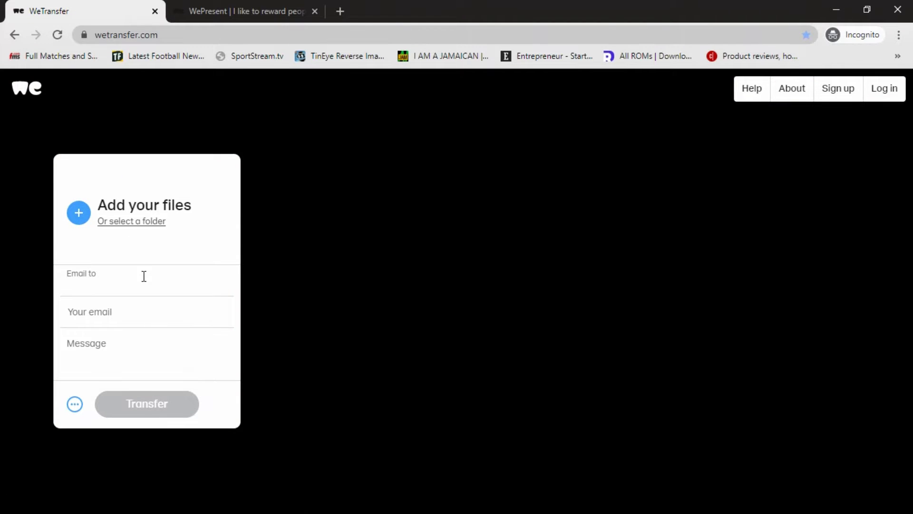
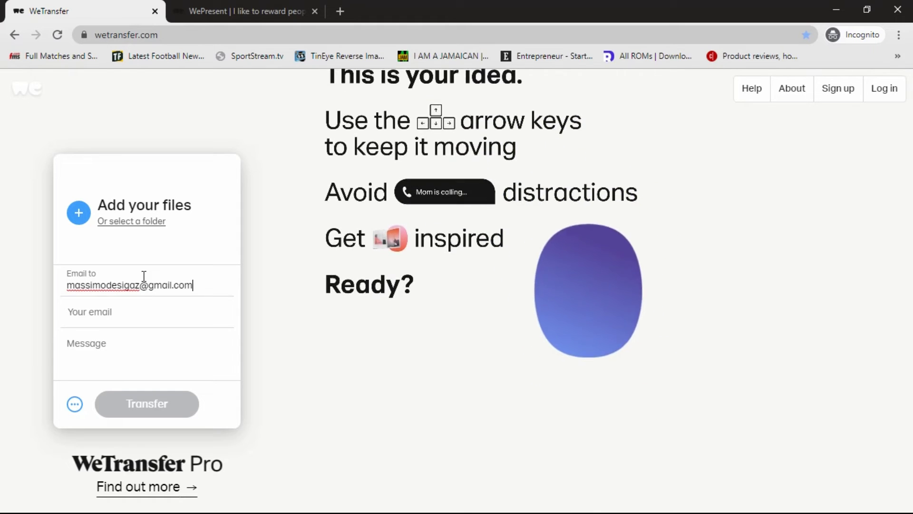
Add the recipient's e-mail as an 'Email to' entry and enter the sender's address in 'Your email'
key(Return)
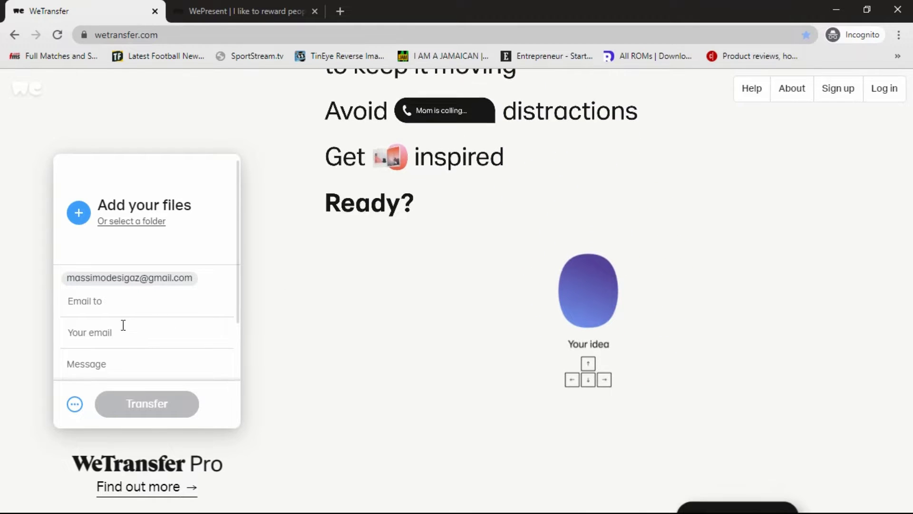
click(97, 338)
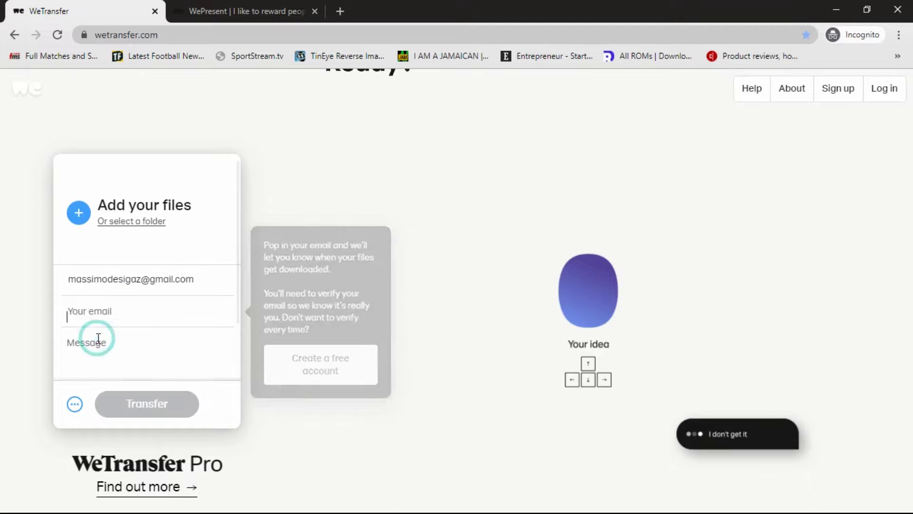
click(111, 311)
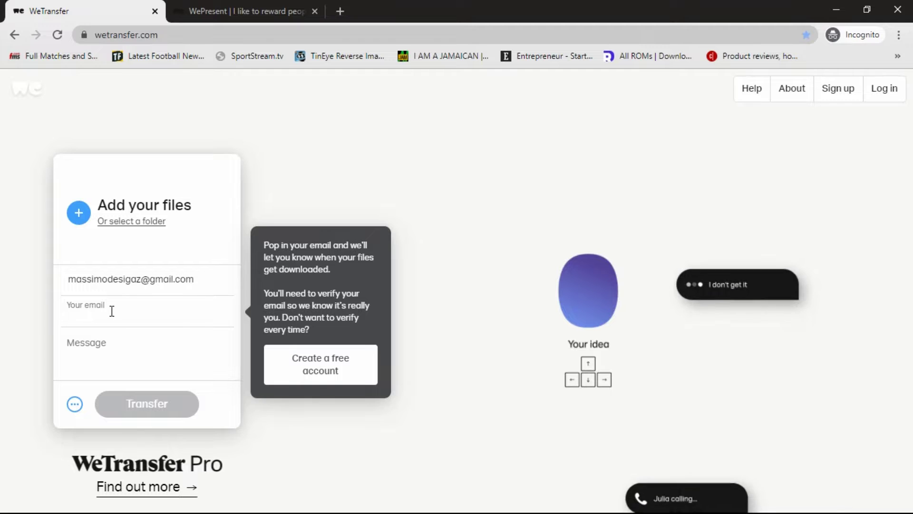
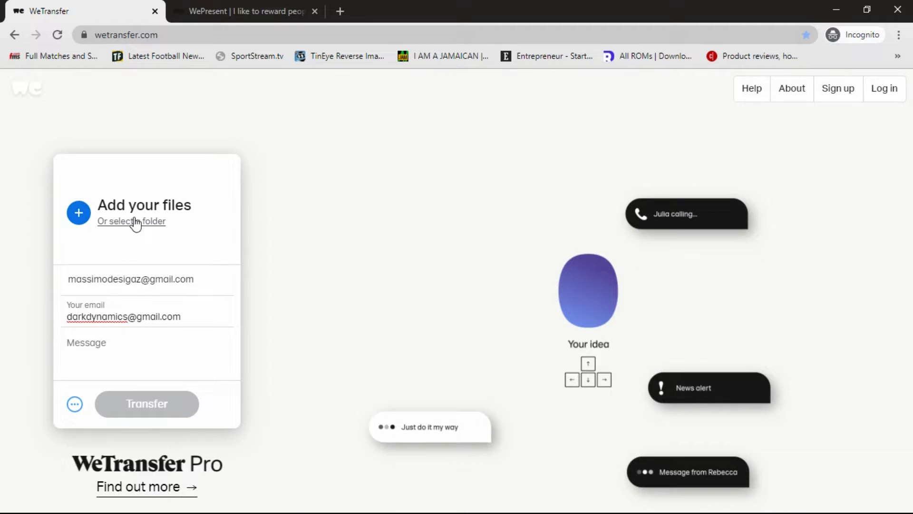
Attach the DRPSu11.8 folder (479 files) to the transfer and dismiss the e-mail verification tip
click(130, 223)
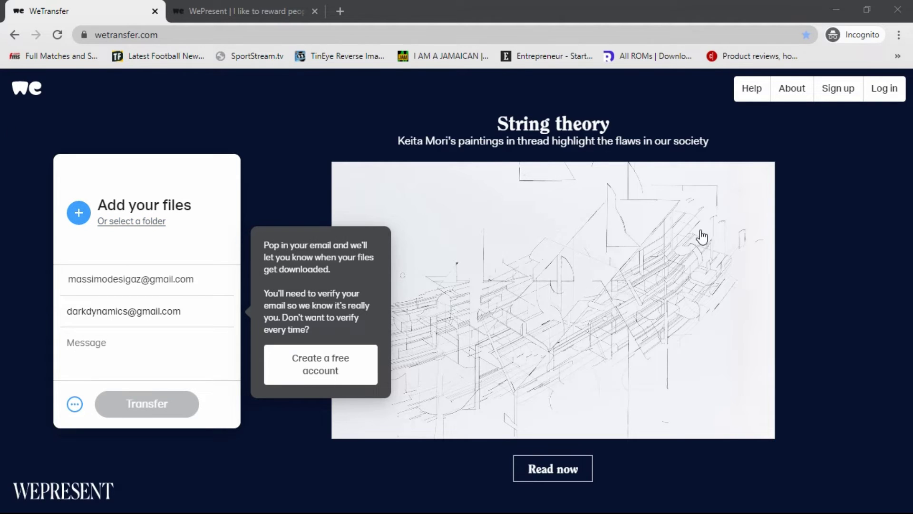
drag(32, 157, 400, 246)
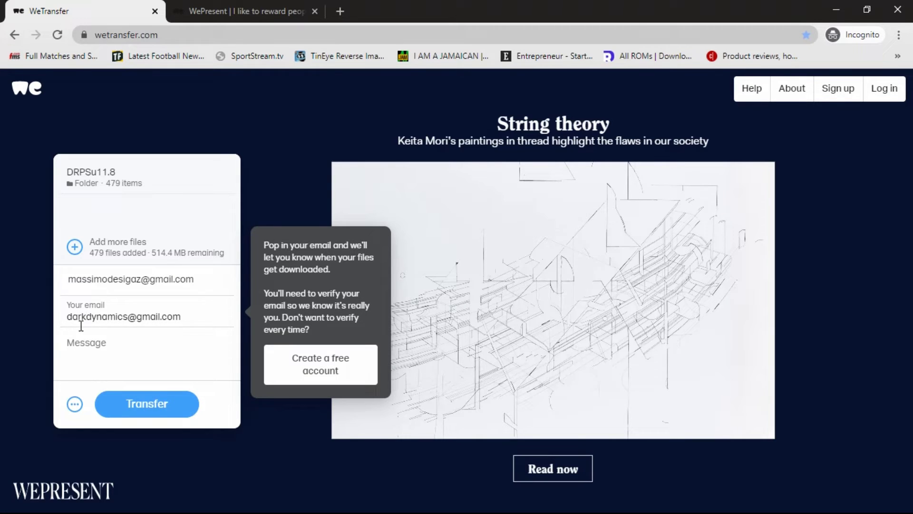
click(155, 412)
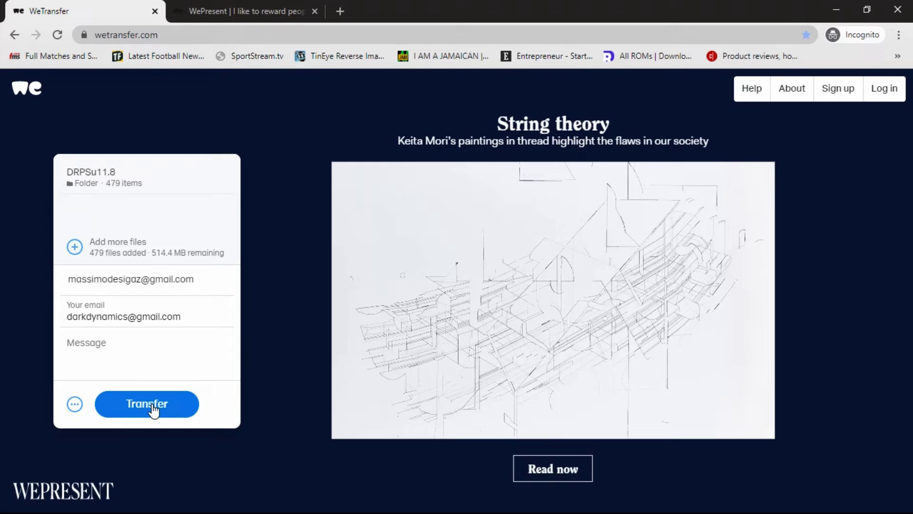
Submit the folder transfer, then switch to the WePresent story tab and select its address
click(152, 410)
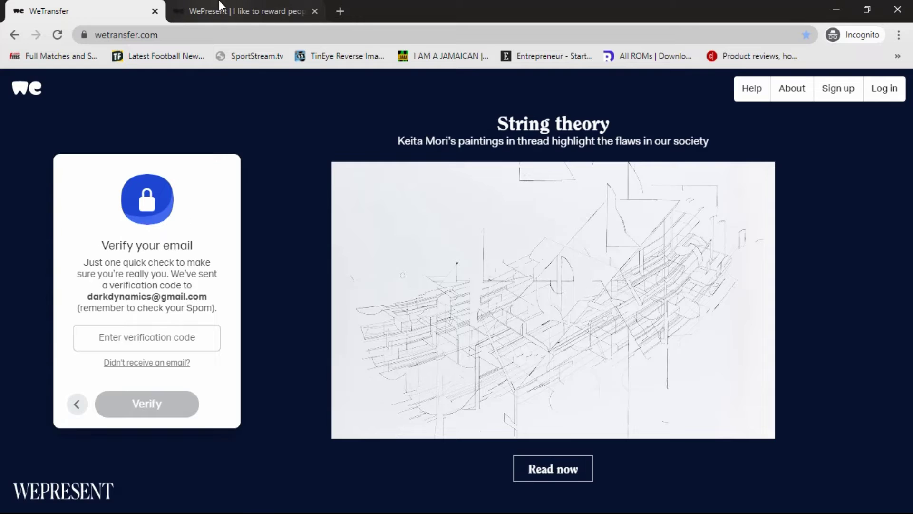
click(253, 16)
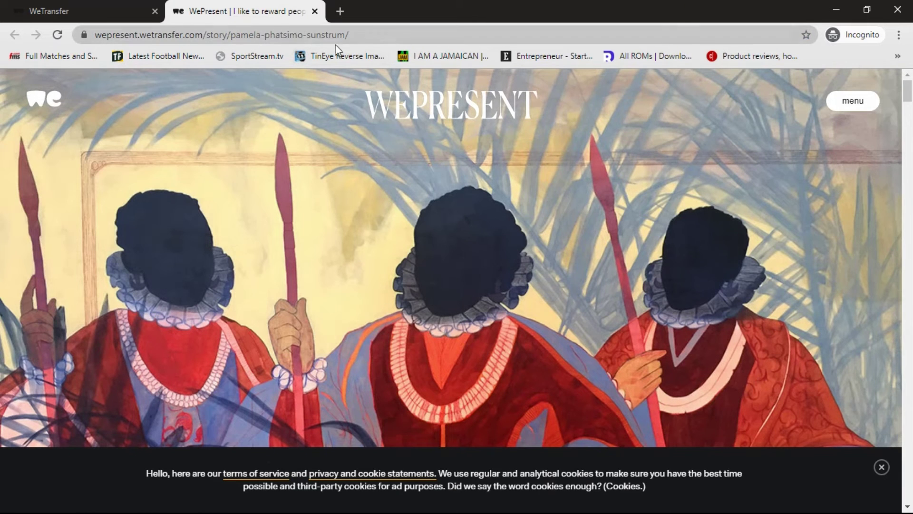
click(372, 31)
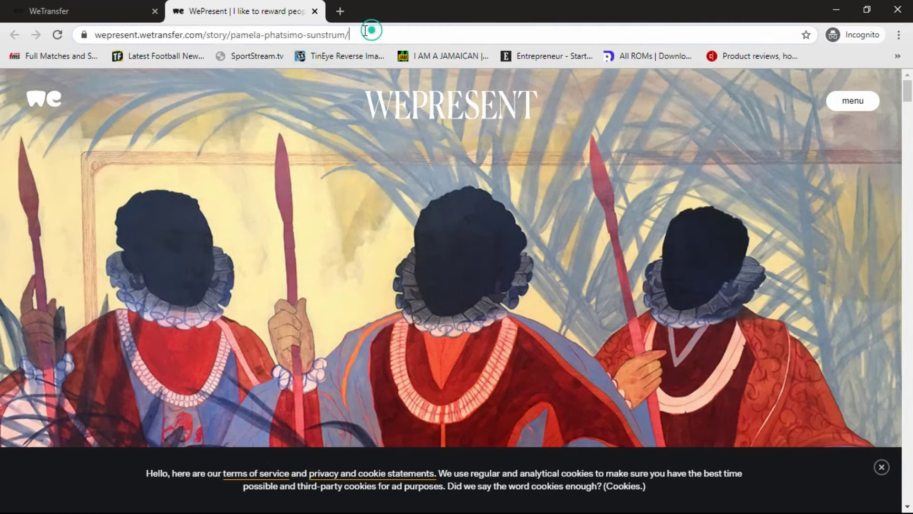
Close the WePresent tab and search for the Gmail sign-in page in a new tab
click(314, 11)
click(187, 10)
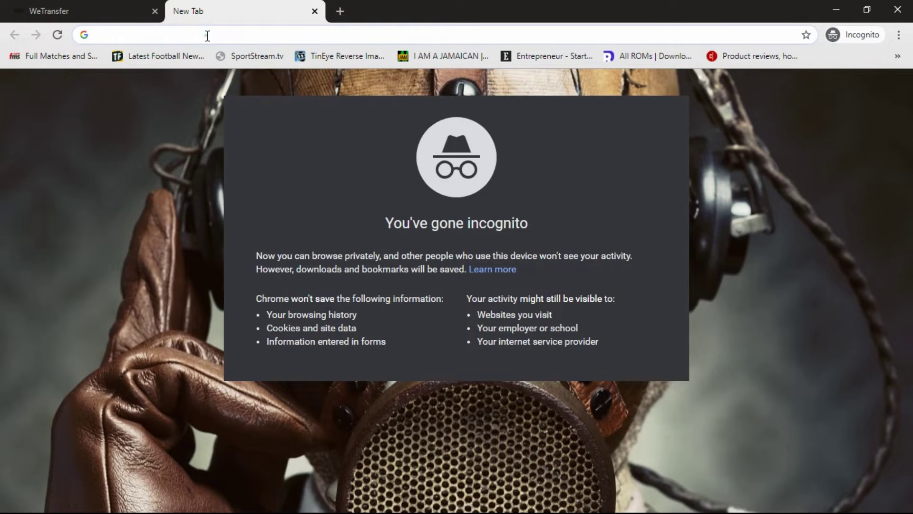
click(208, 35)
text(gmail)
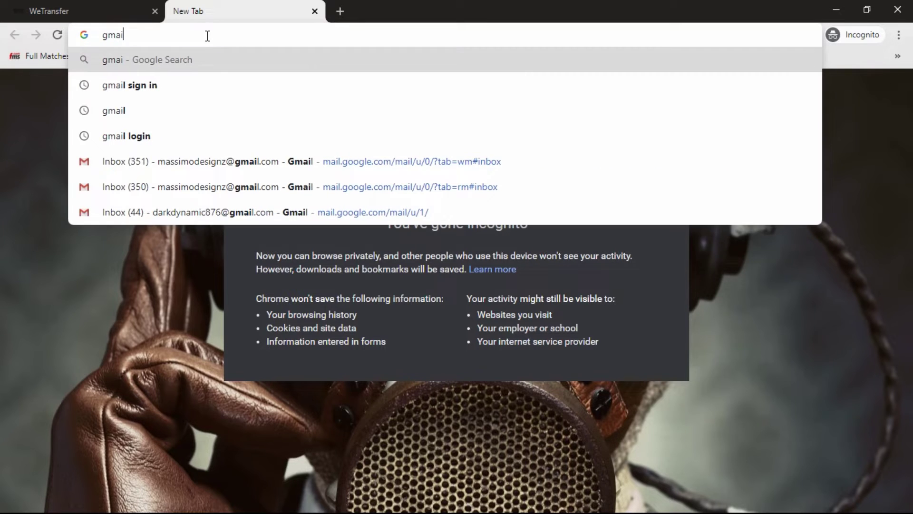
click(149, 85)
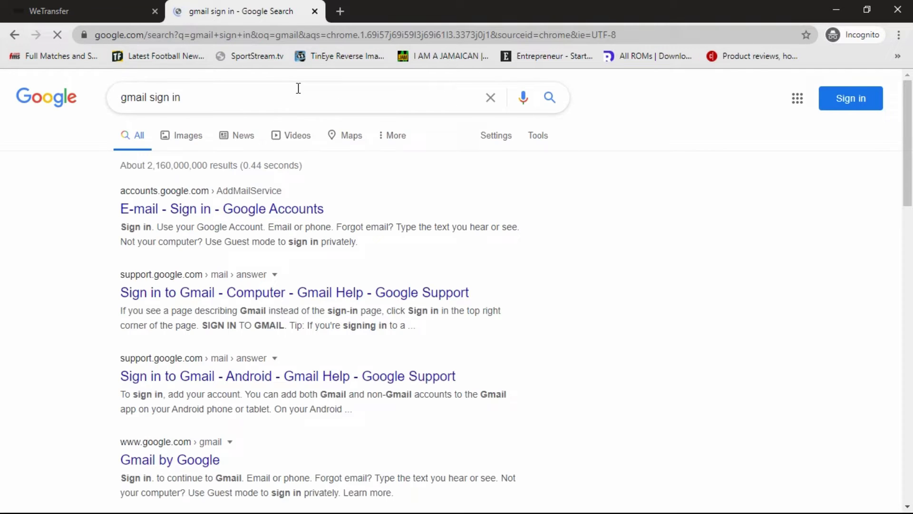
Sign in to the sender's Gmail account with its password and return to the WeTransfer tab
click(857, 98)
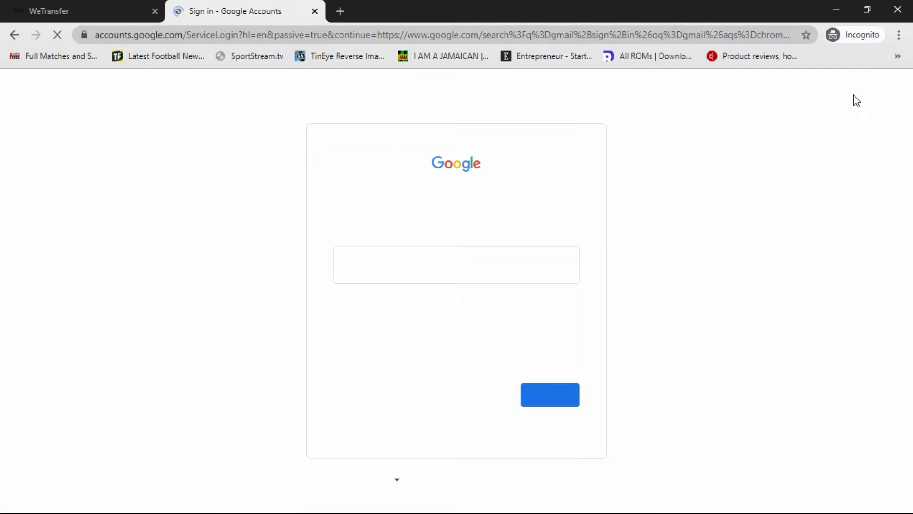
click(425, 279)
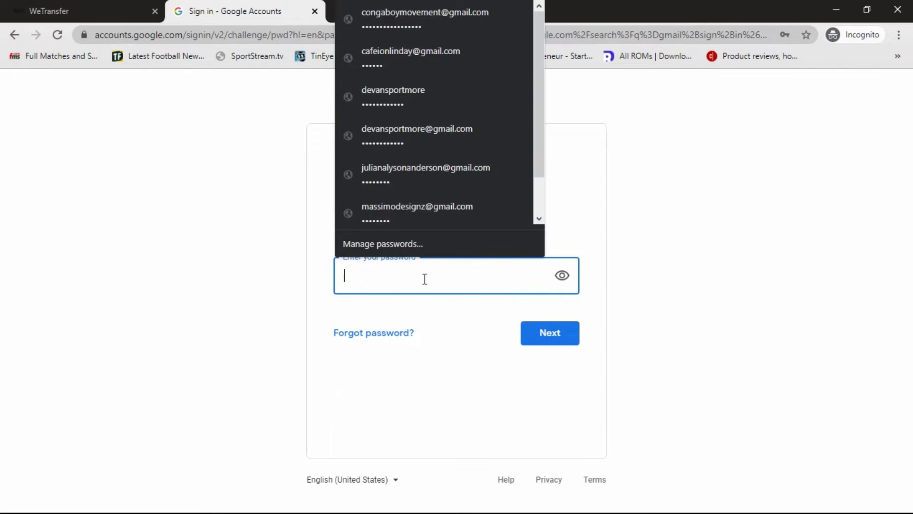
text(*)
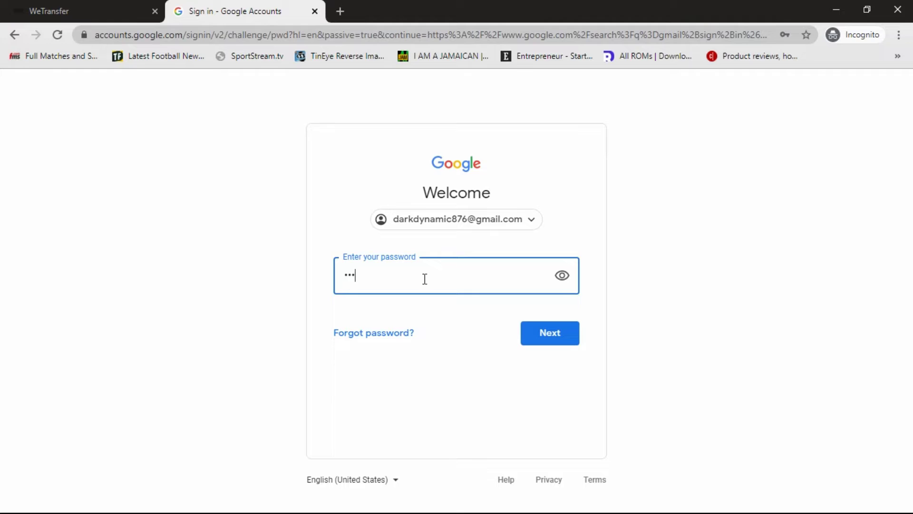
text(••••)
key(Return)
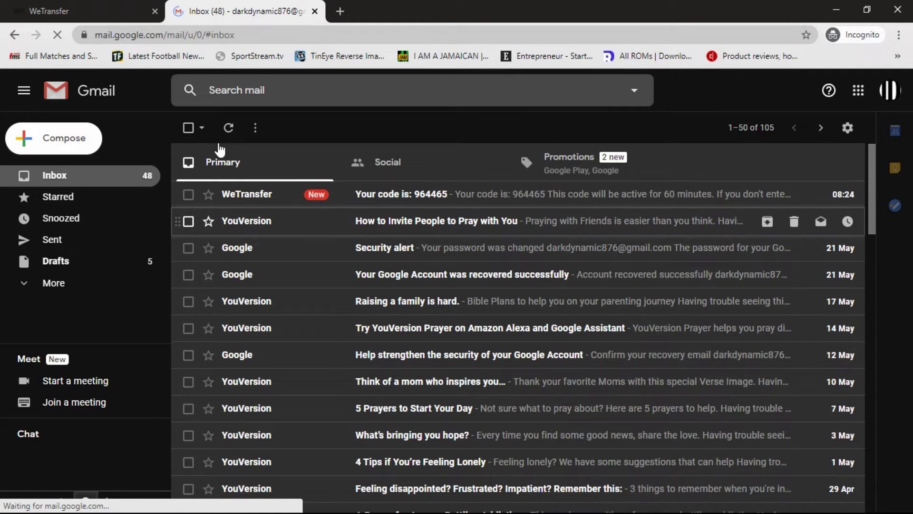
click(74, 11)
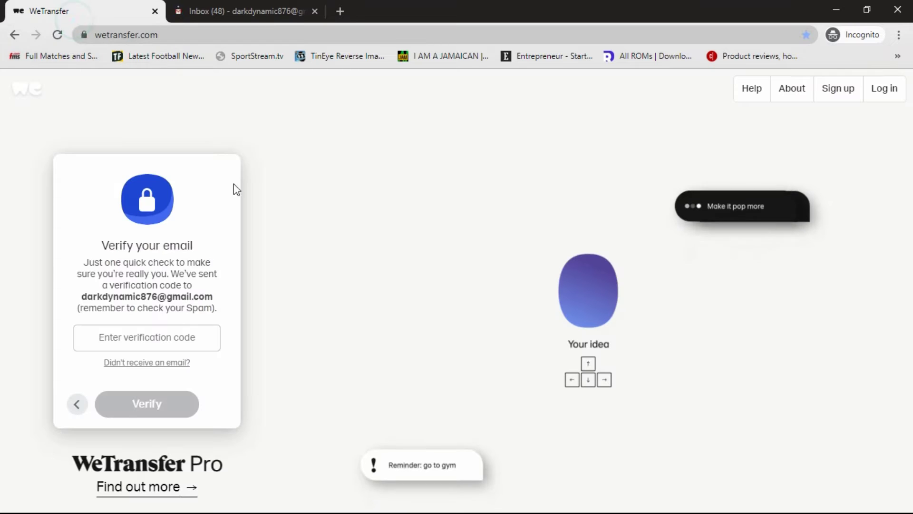
Verify the sender's e-mail with the emailed code to start the 479-file upload, then switch to Gmail
click(157, 330)
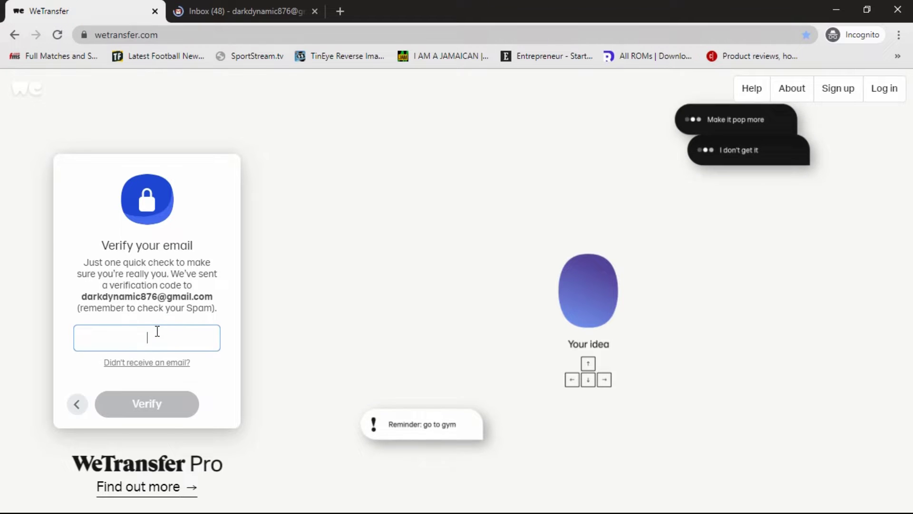
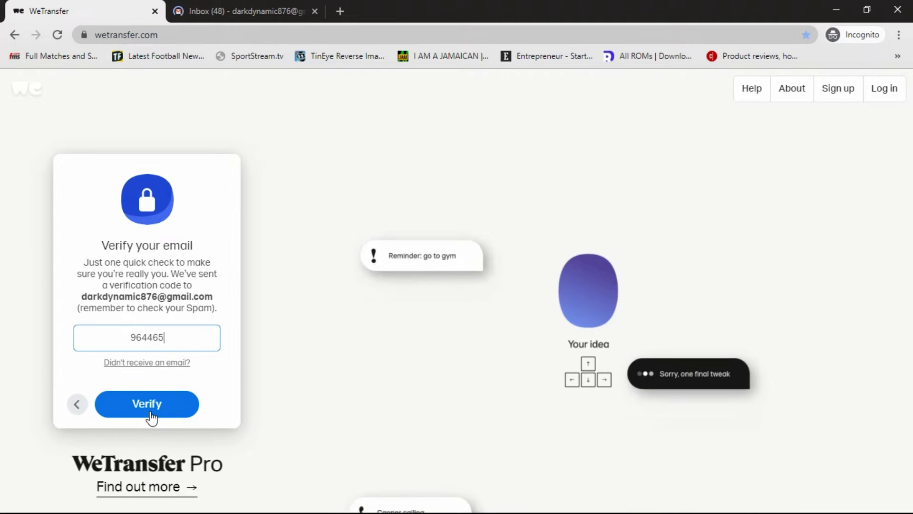
click(150, 413)
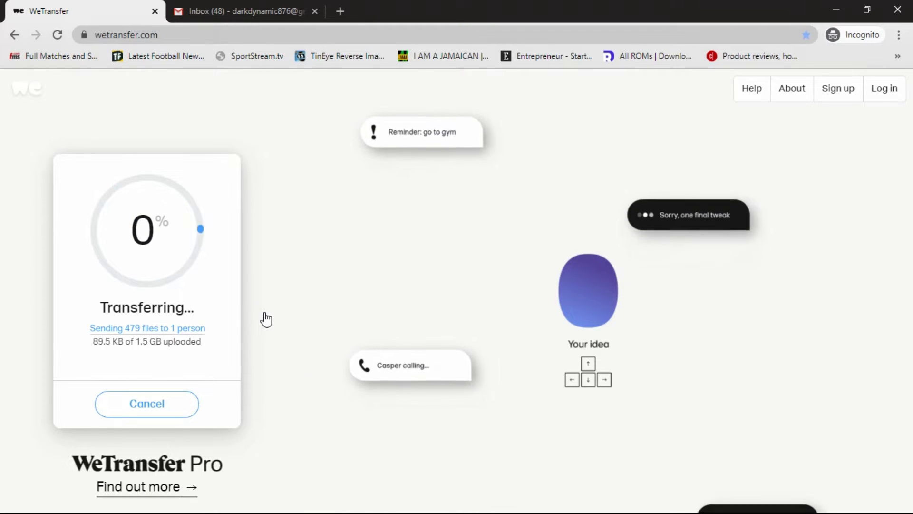
click(227, 15)
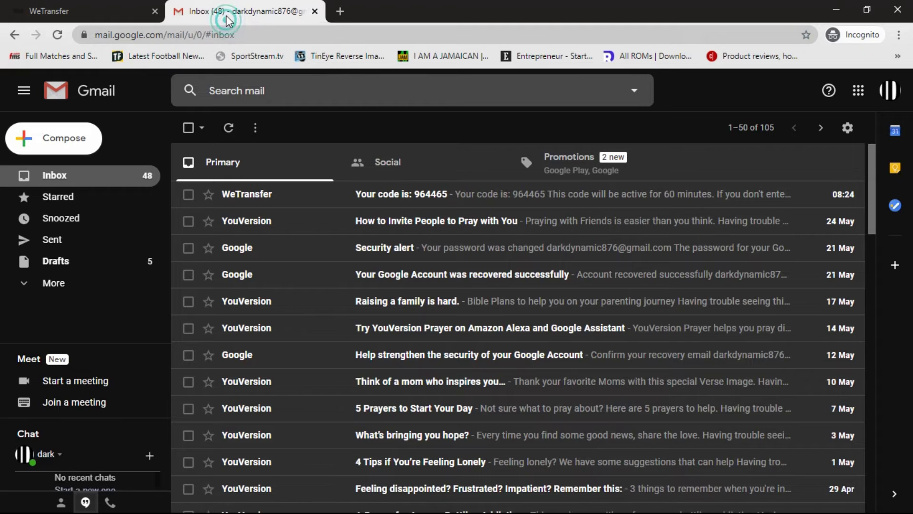
Review WeTransfer's 'You're done' transfer confirmation, then go back to the Gmail inbox
click(91, 14)
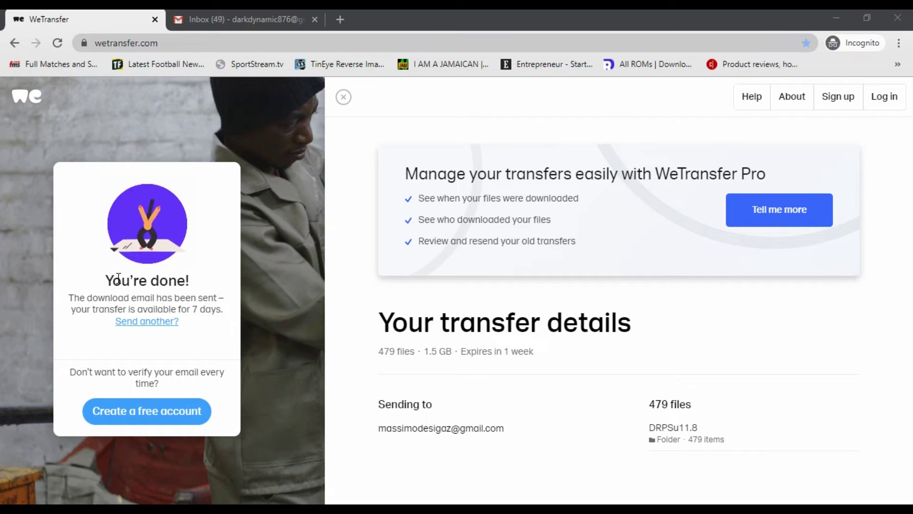
drag(106, 279, 187, 281)
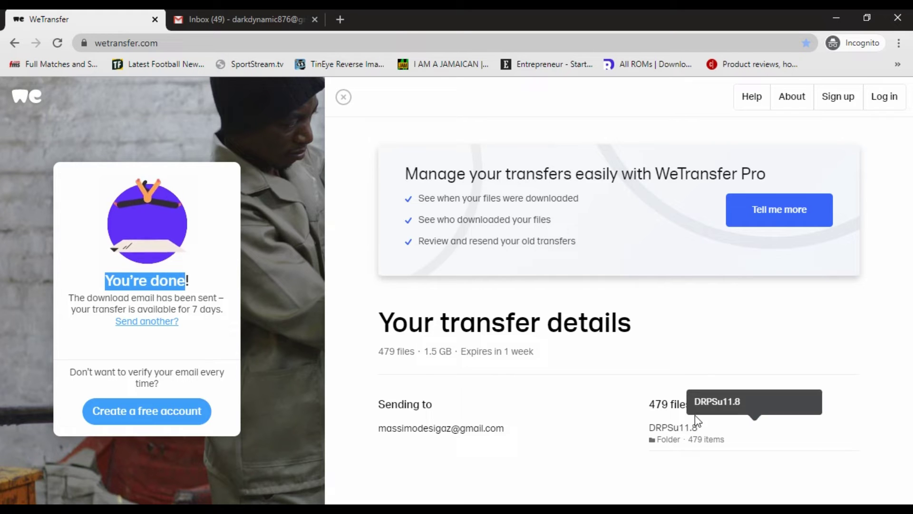
click(243, 15)
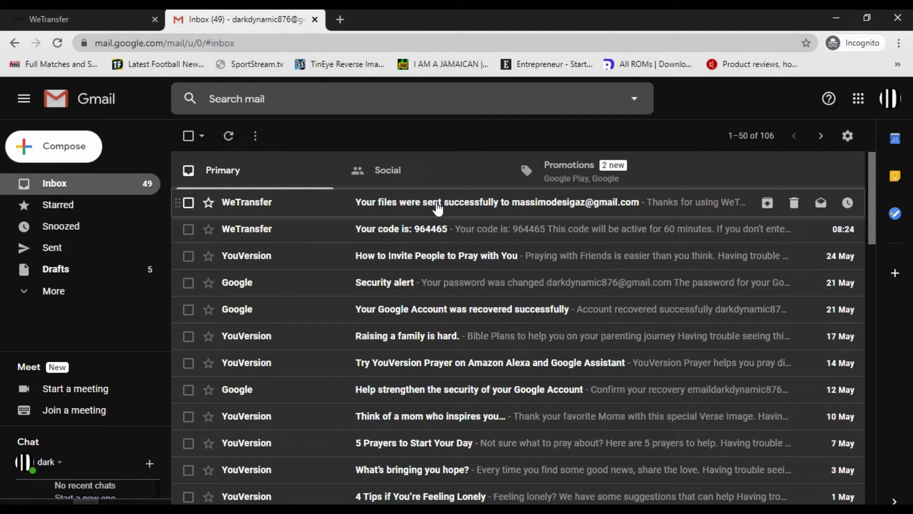
Open the 'Your files were sent successfully' email and read through its recipients, download link and items
click(438, 208)
click(438, 208)
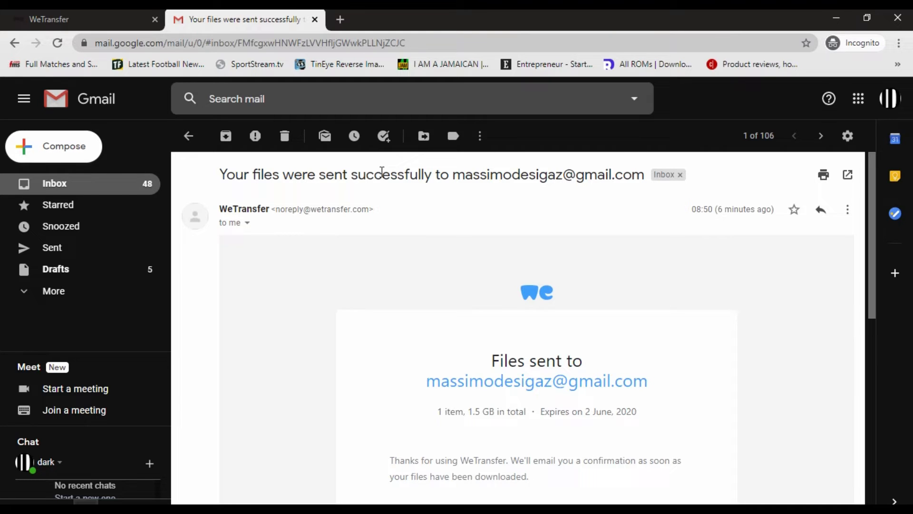
scroll(504, 324, down, 1)
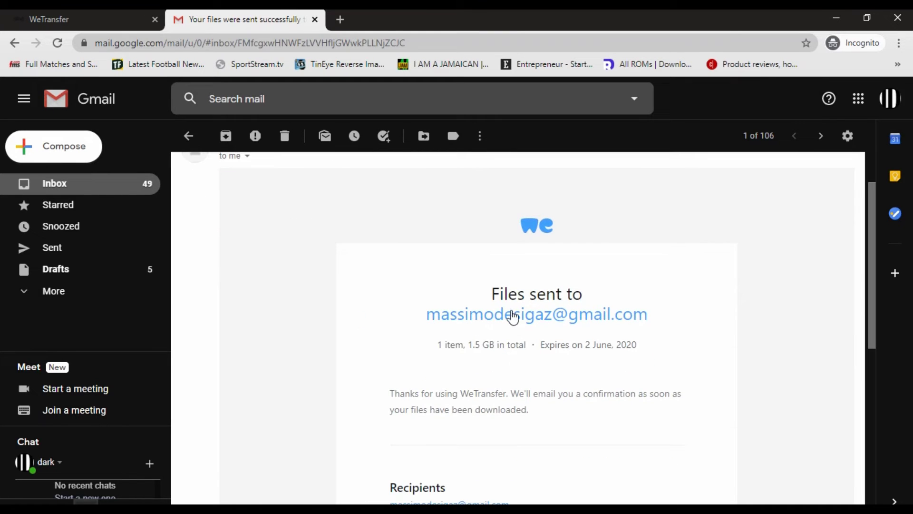
scroll(502, 349, down, 1)
scroll(524, 324, up, 1)
scroll(438, 367, down, 2)
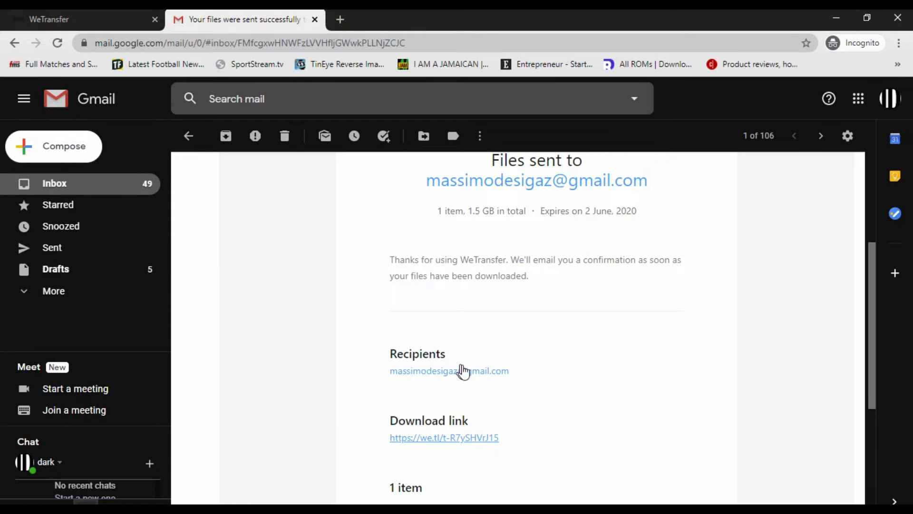
scroll(494, 376, down, 1)
scroll(457, 319, down, 1)
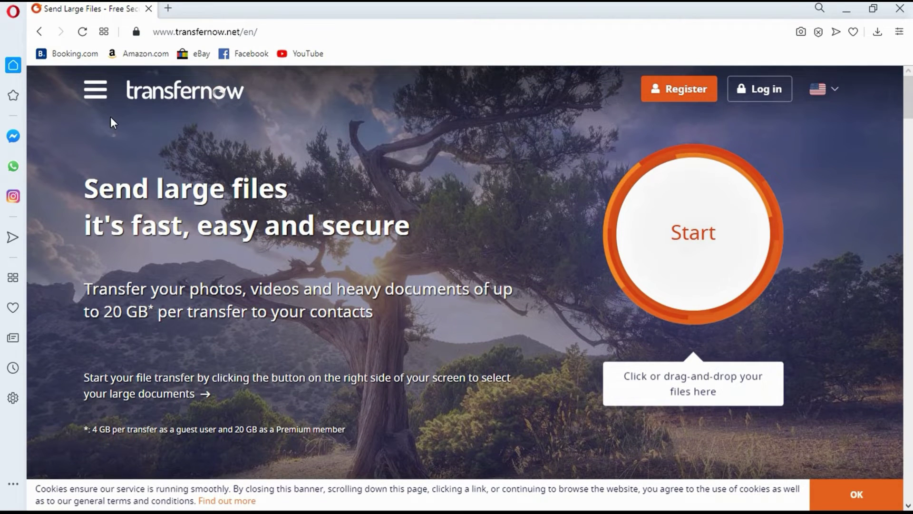
Drop the DRPSu11.8 file onto TransferNow's page to queue it in a new transfer
click(228, 32)
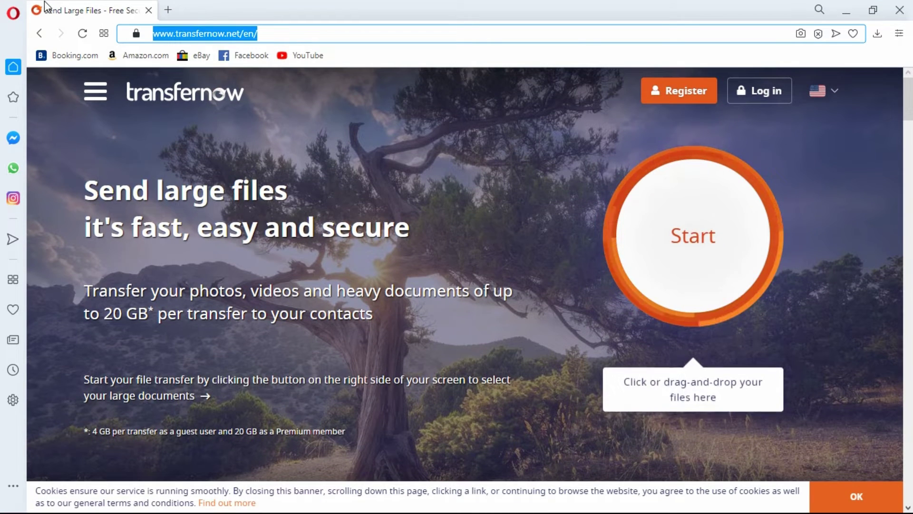
drag(897, 223, 660, 212)
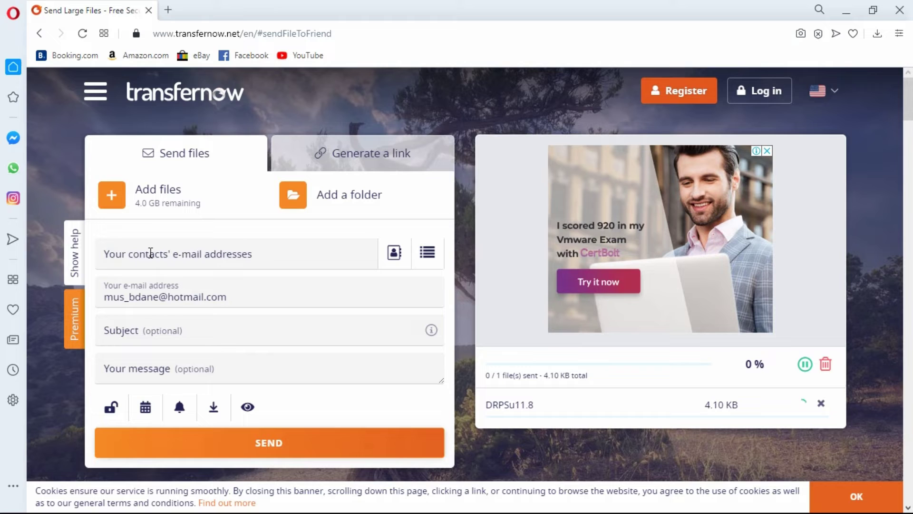
Enter two recipient e-mail addresses in the contacts field, confirming each as a contact
click(112, 256)
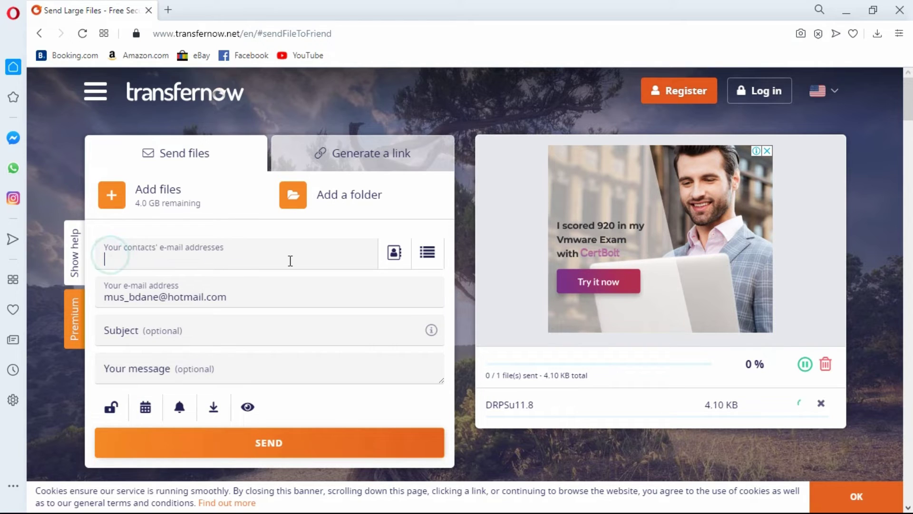
click(165, 252)
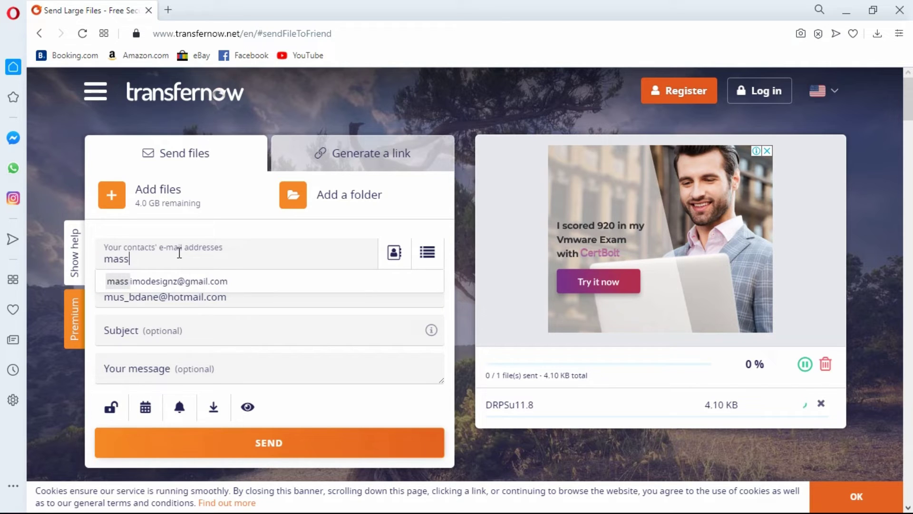
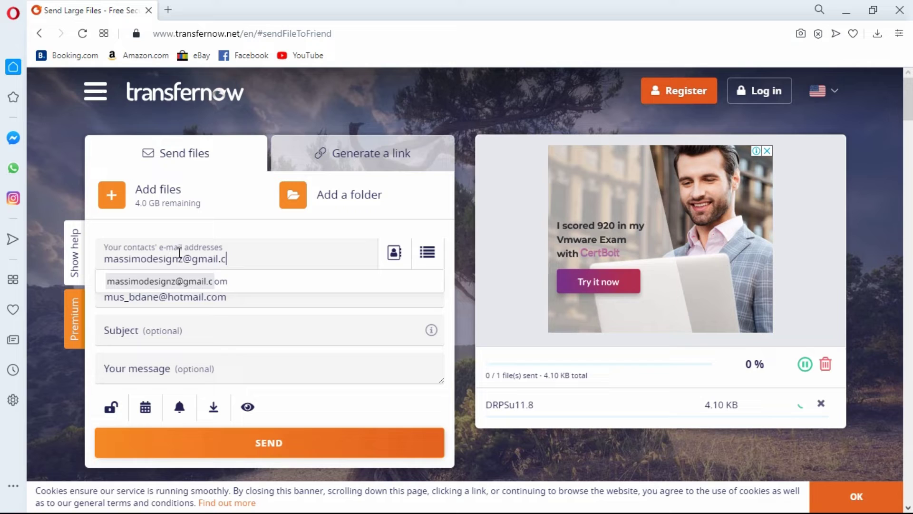
key(Return)
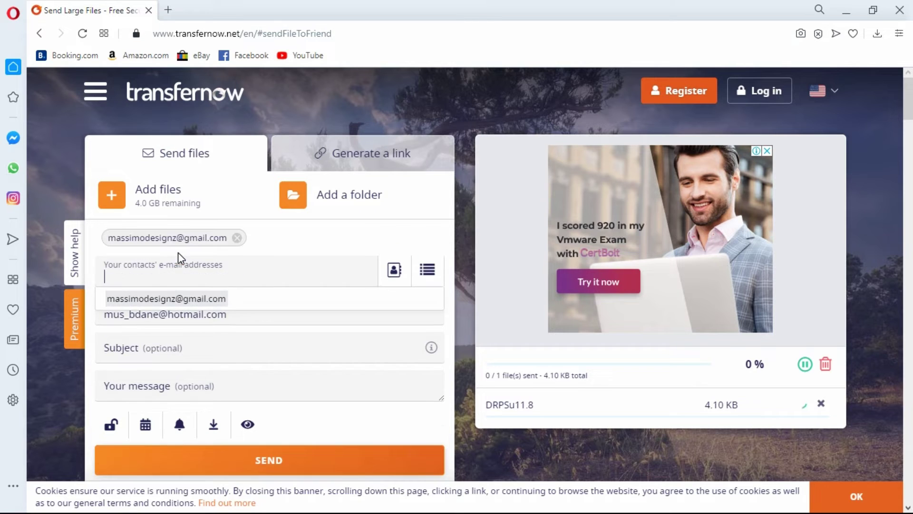
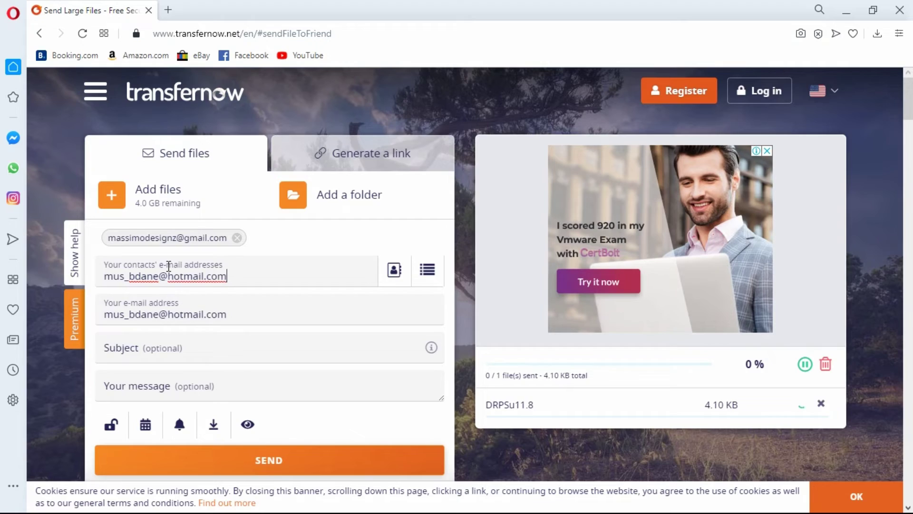
key(Return)
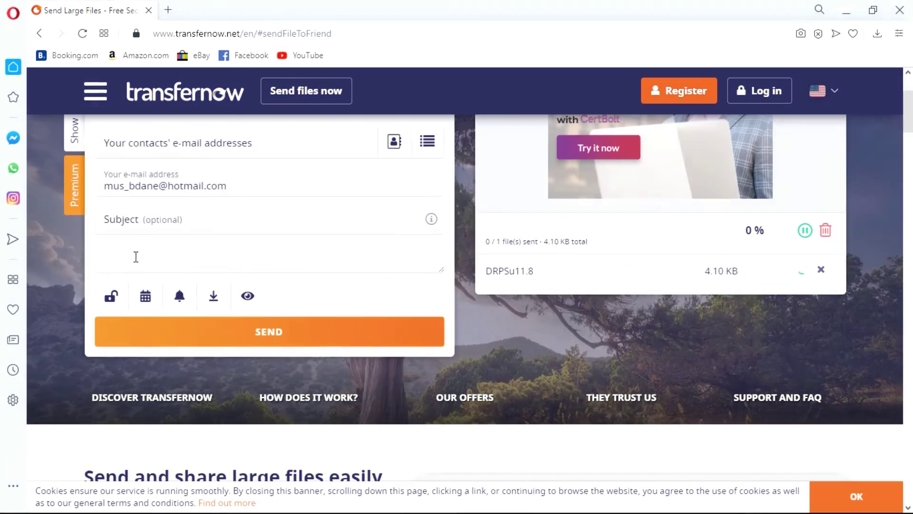
Enlarge the message box, leave the password unset, and move expiration to Wednesday, 10 June 2020
click(136, 256)
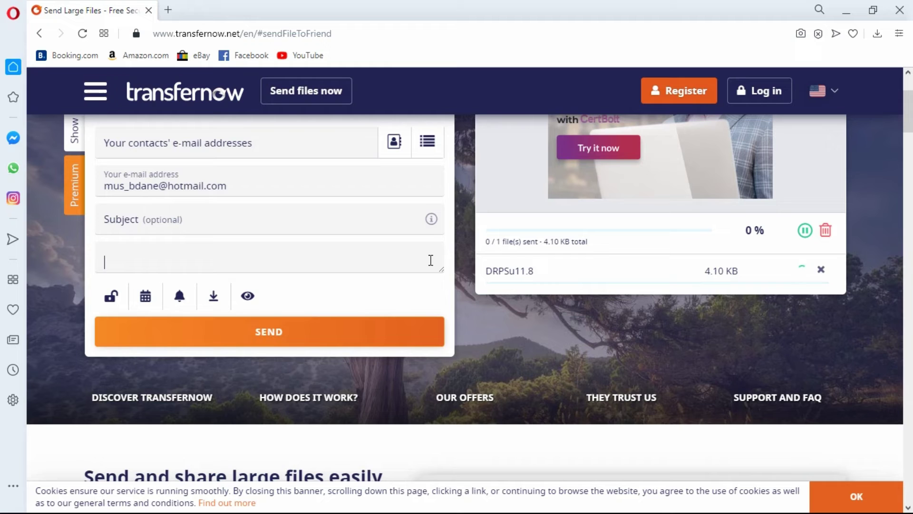
drag(439, 271, 451, 333)
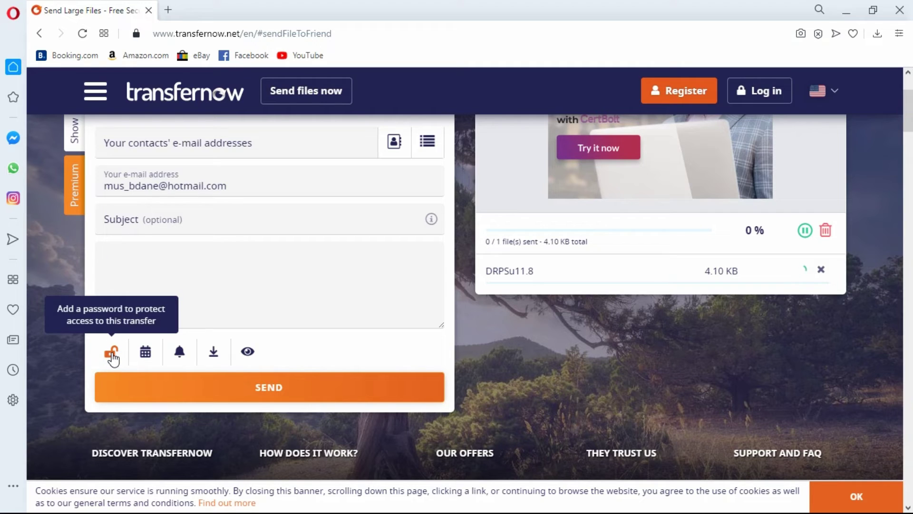
click(112, 354)
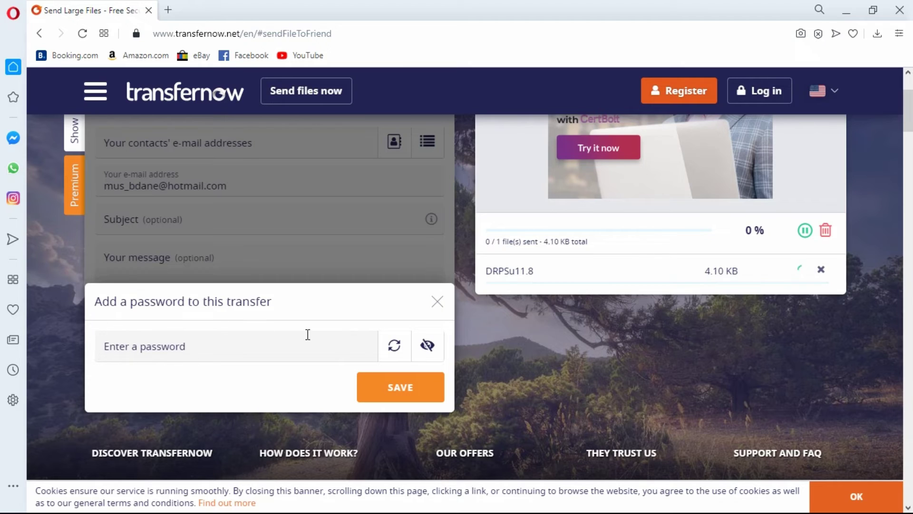
click(435, 302)
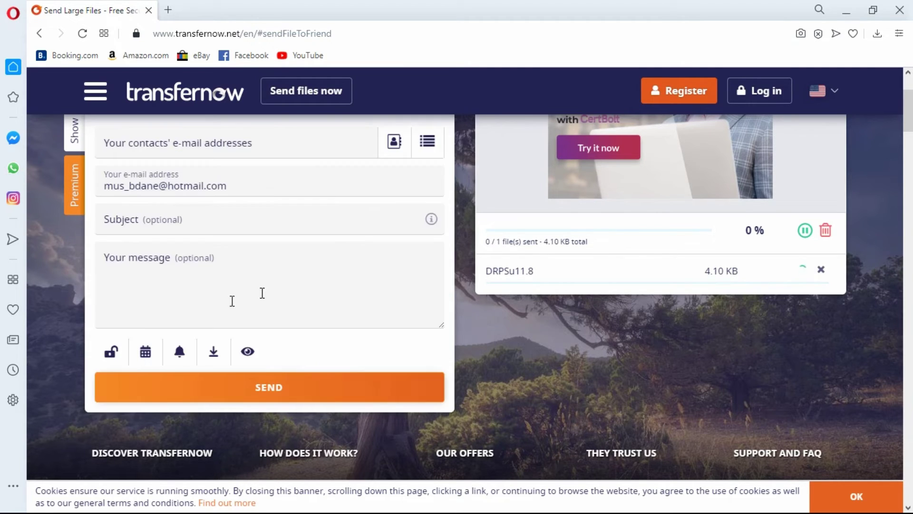
click(146, 353)
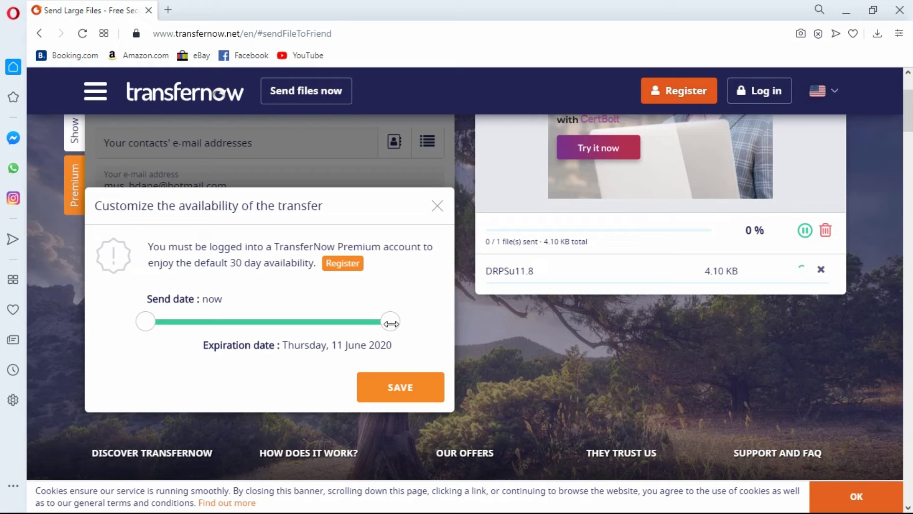
drag(391, 323, 361, 325)
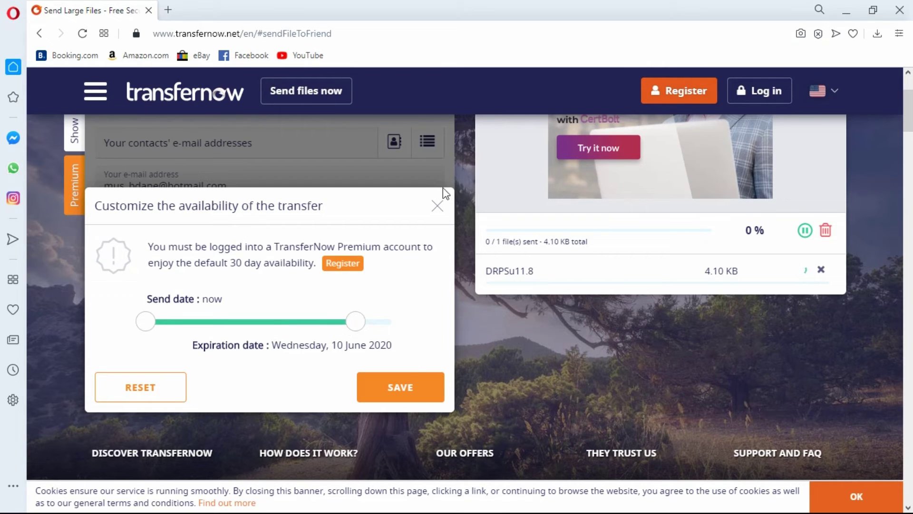
click(437, 207)
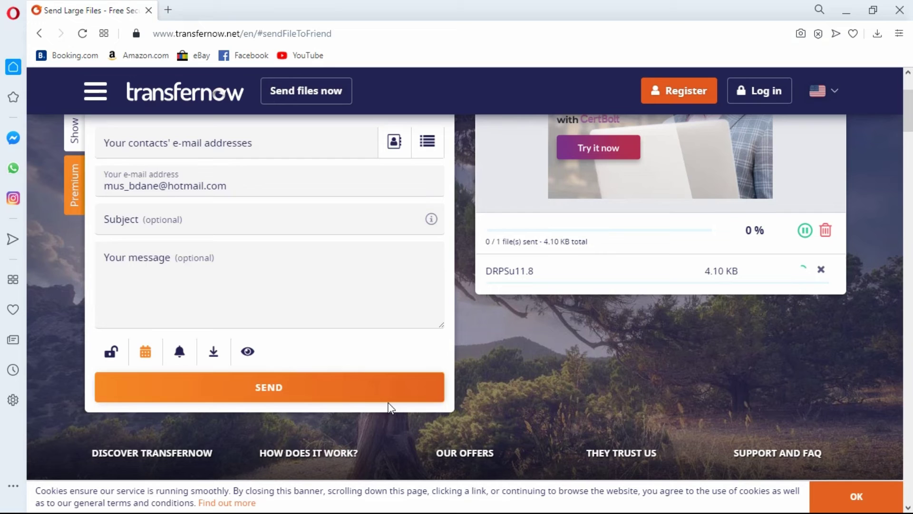
click(180, 354)
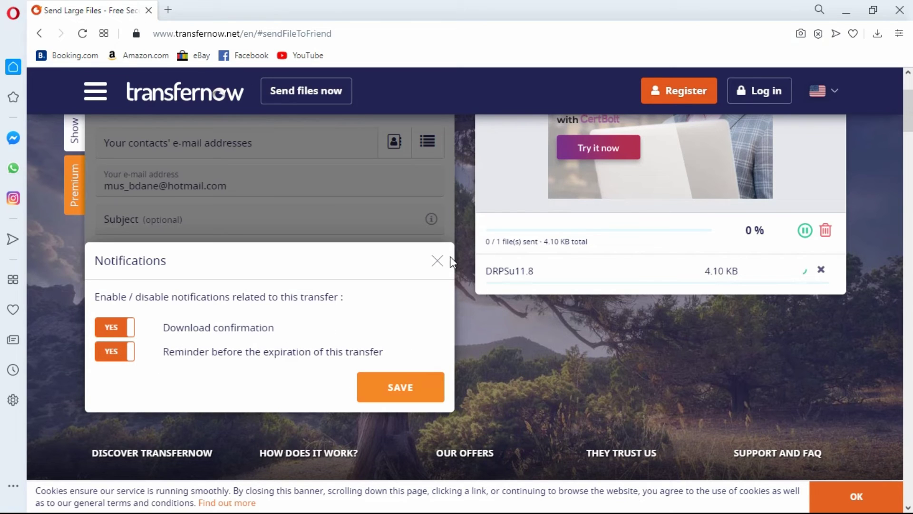
click(438, 262)
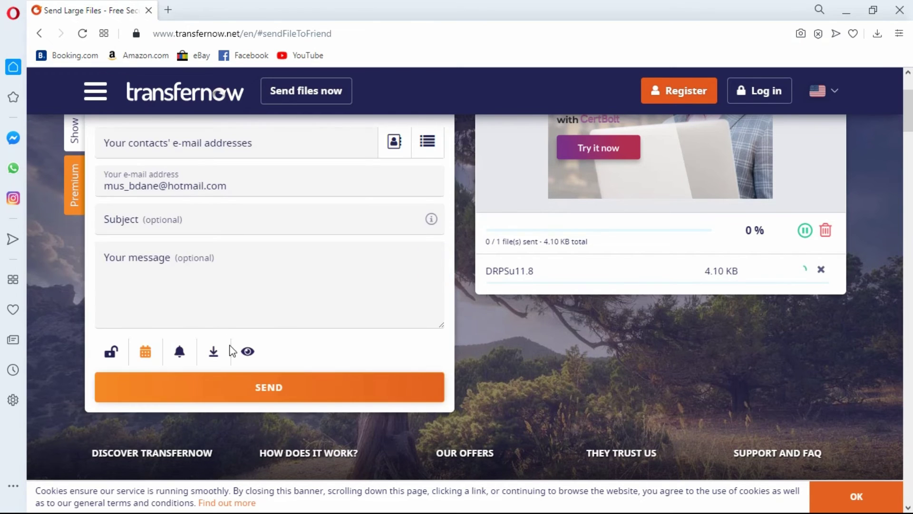
click(214, 353)
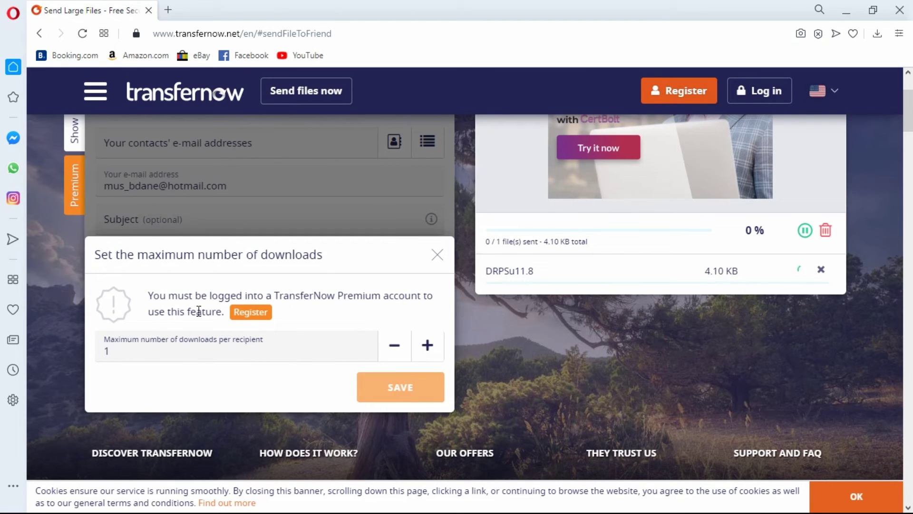
drag(337, 296, 388, 296)
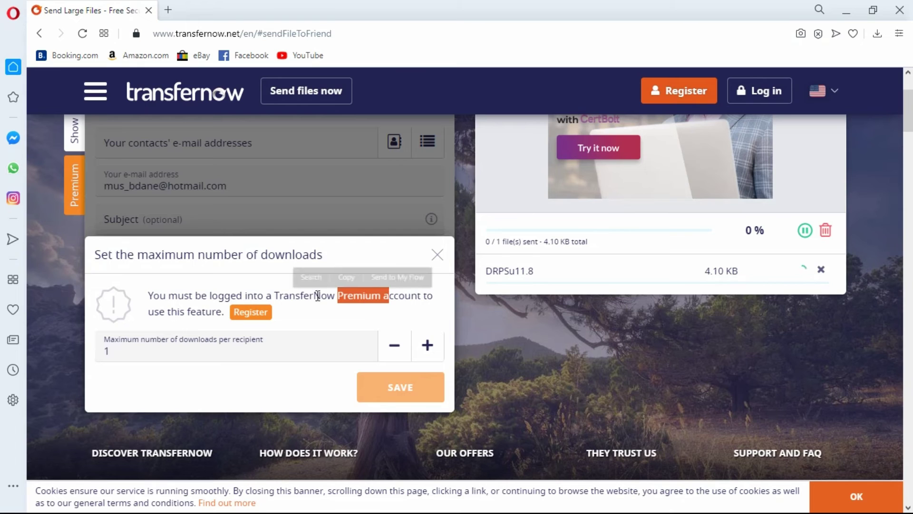
click(436, 254)
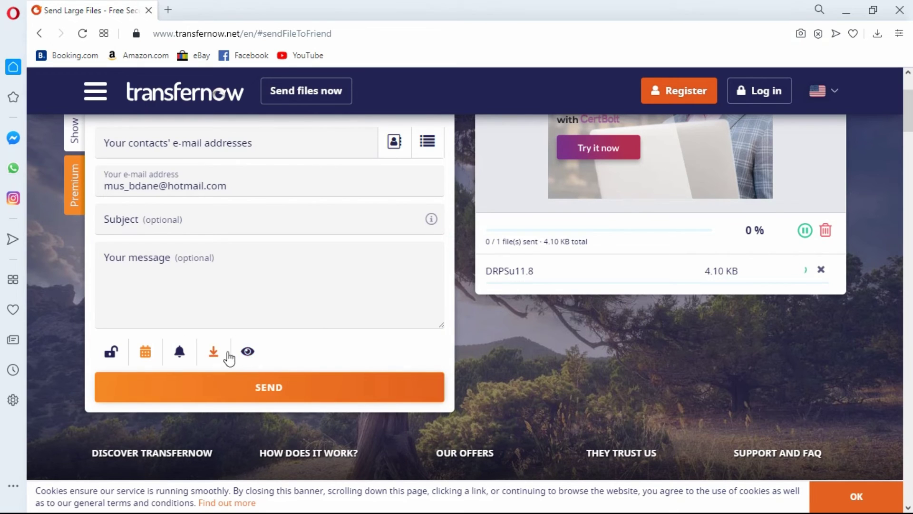
click(250, 352)
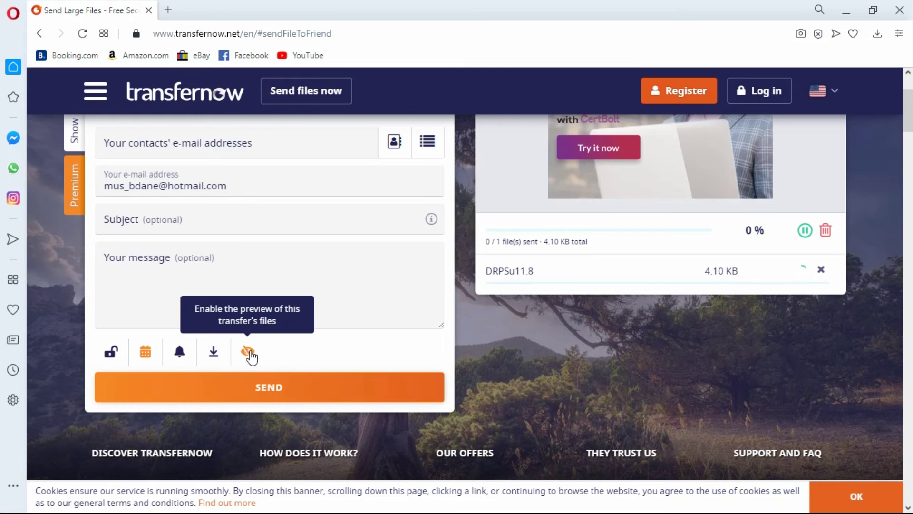
Switch file preview back on for the transfer with the eye icon
click(254, 354)
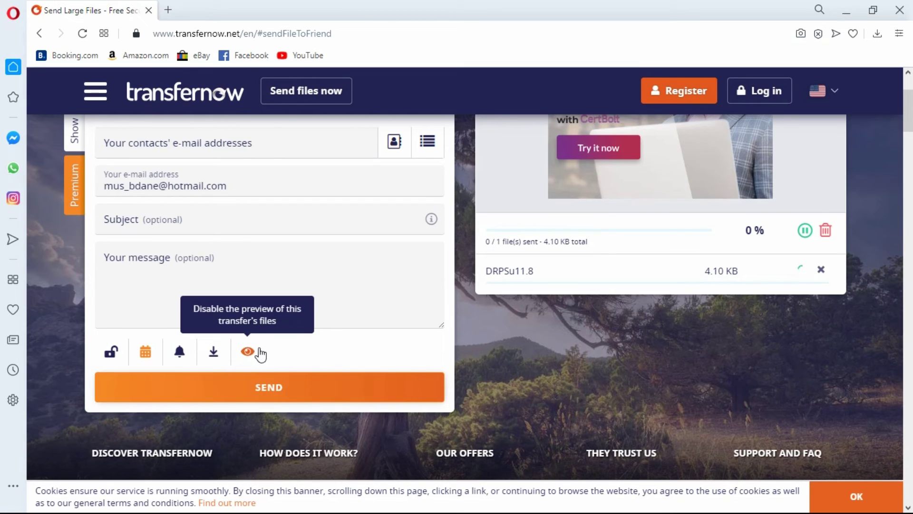